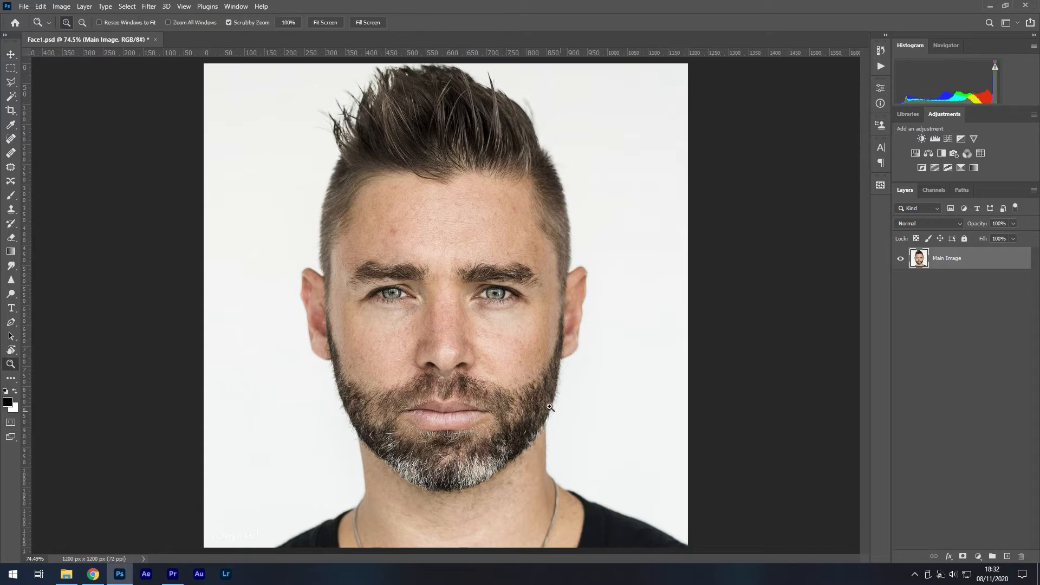
Fit the whole portrait in view and open Neural Filters for it.
{"action": "left_click_drag", "start_coordinate": [426, 350], "coordinate": [449, 351]}
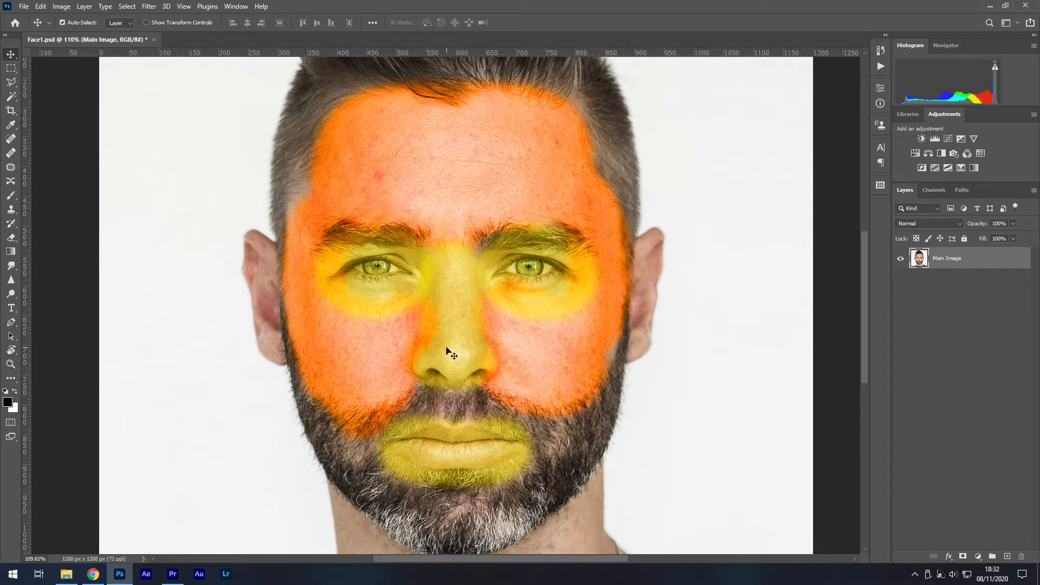
{"action": "scroll", "coordinate": [447, 349], "scroll_direction": "up", "scroll_amount": 5}
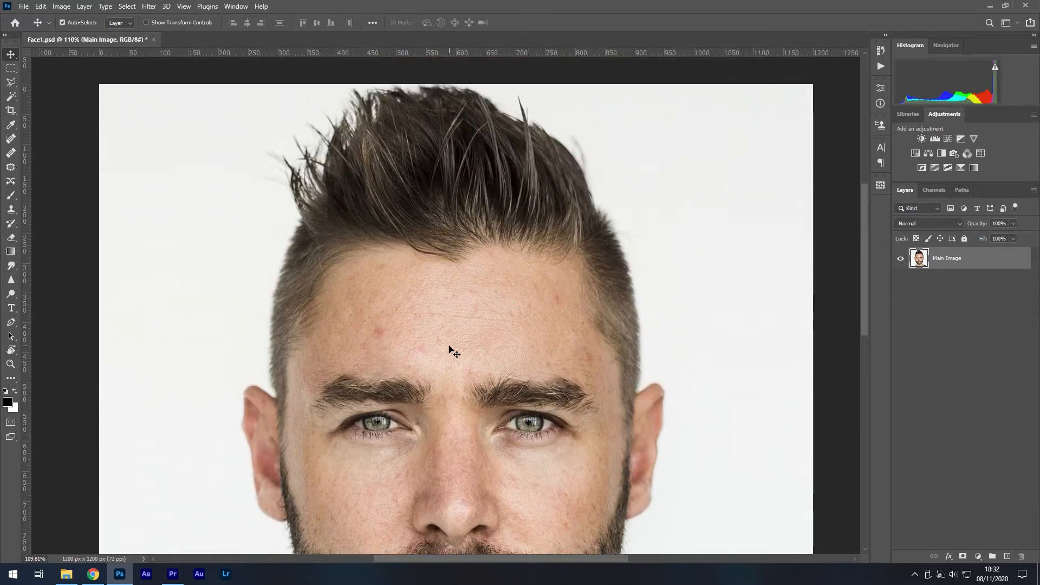
{"action": "key", "text": "ctrl+0"}
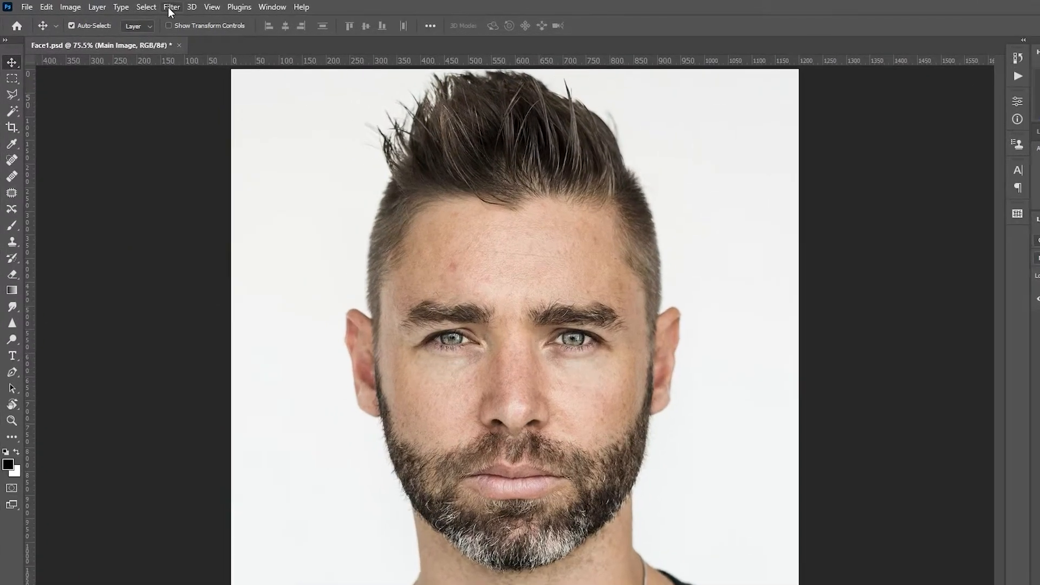
{"action": "left_click", "coordinate": [149, 7]}
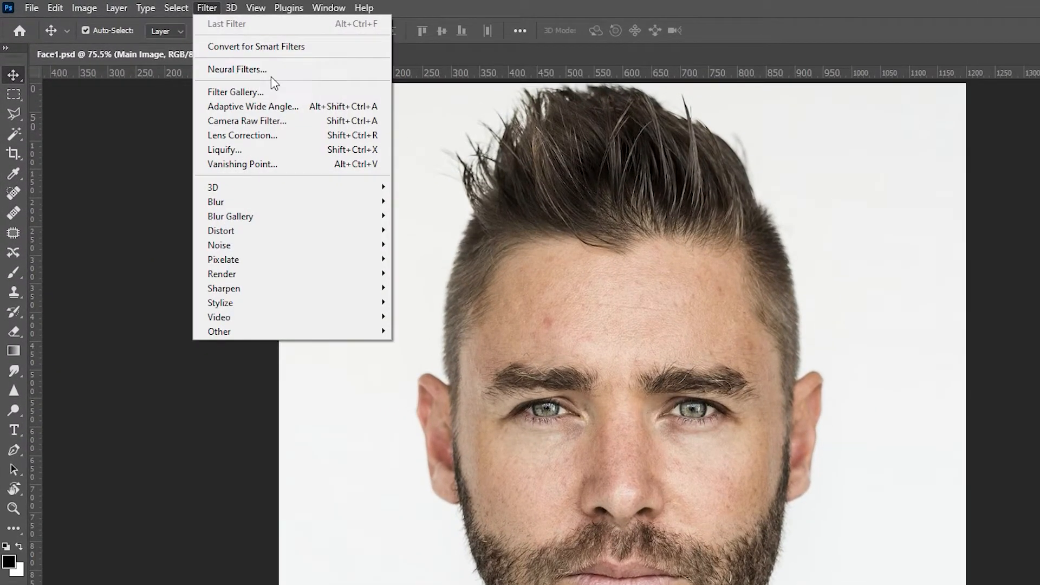
{"action": "left_click", "coordinate": [280, 75]}
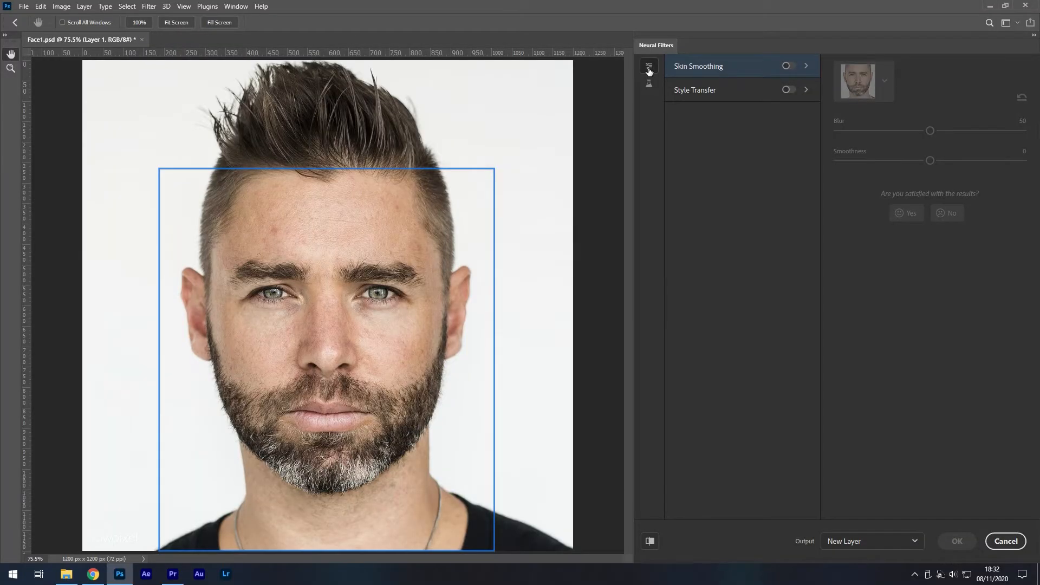
Enable Skin Smoothing on the face and set its blur to 85 and smoothness to 47.
{"action": "left_click", "coordinate": [790, 67]}
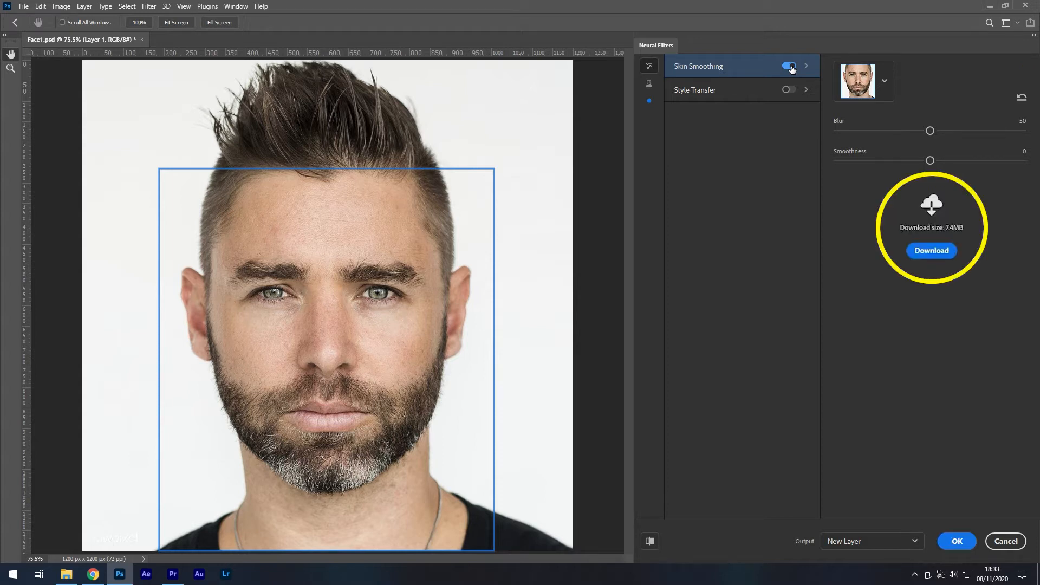
{"action": "left_click", "coordinate": [998, 131]}
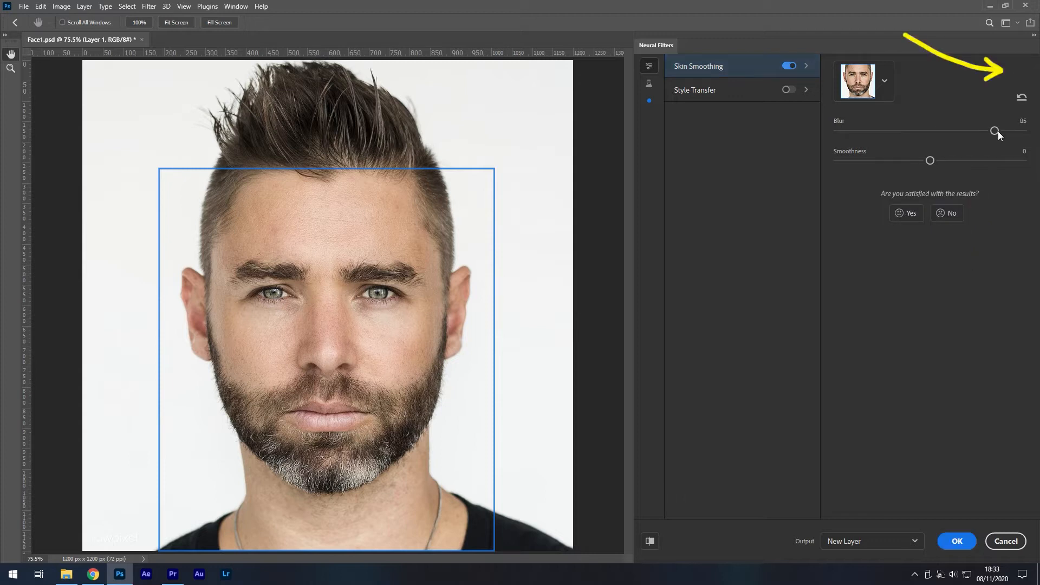
{"action": "left_click", "coordinate": [953, 160]}
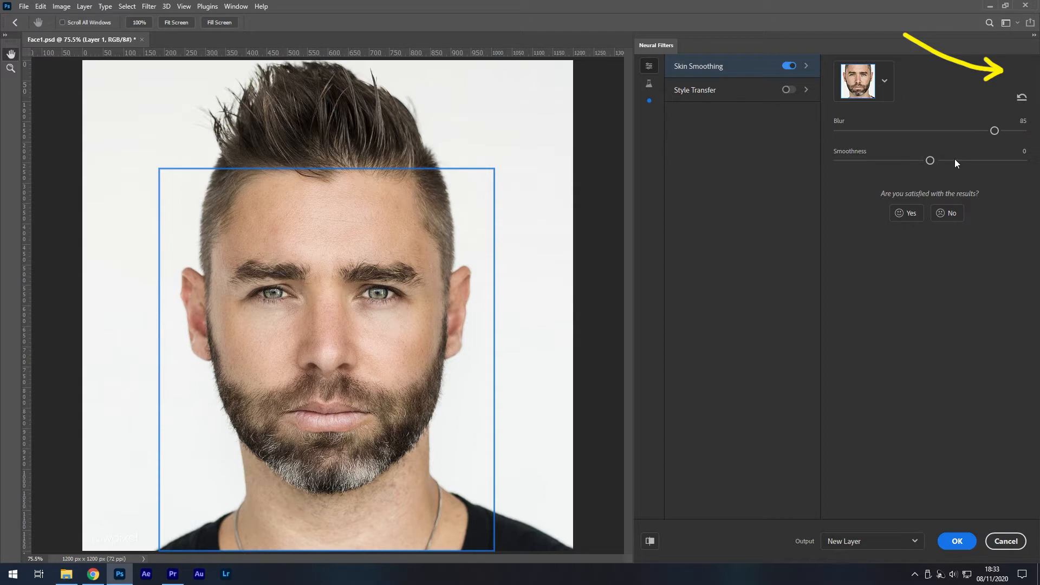
{"action": "left_click", "coordinate": [986, 159]}
{"action": "left_click", "coordinate": [1017, 160]}
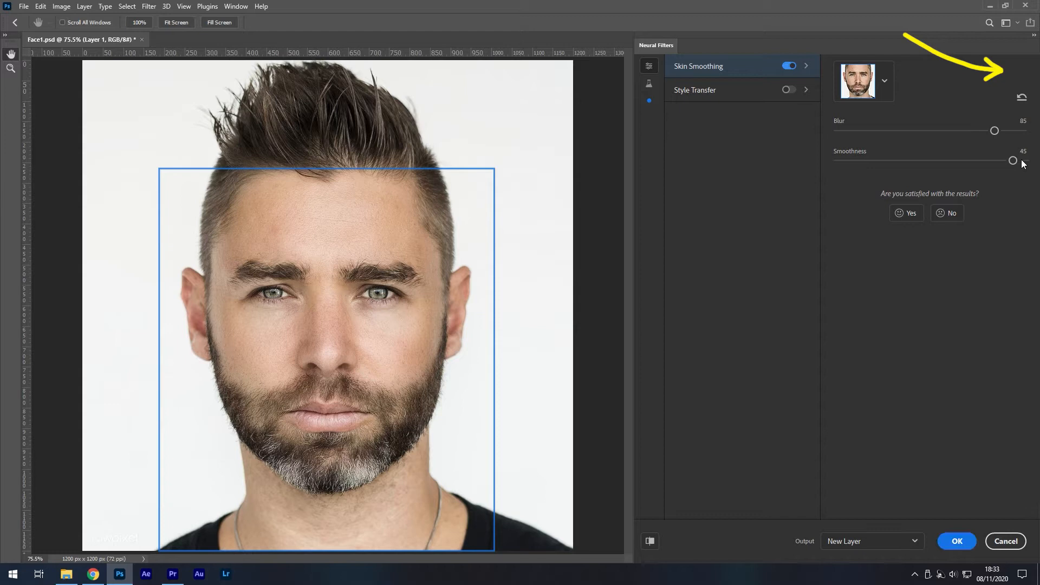
Raise the Skin Smoothing blur beyond 94 and compare the smoothness at its minimum and maximum.
{"action": "left_click", "coordinate": [1001, 130]}
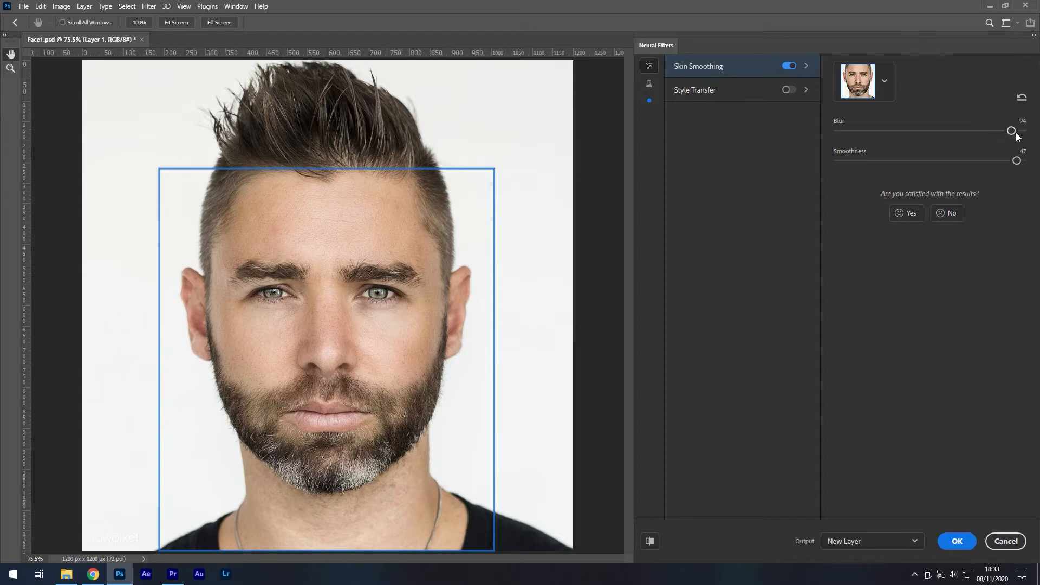
{"action": "left_click", "coordinate": [1012, 132]}
{"action": "left_click", "coordinate": [1021, 131]}
{"action": "left_click_drag", "start_coordinate": [852, 161], "coordinate": [829, 165]}
{"action": "left_click_drag", "start_coordinate": [902, 154], "coordinate": [1025, 163]}
Enable Style Transfer with Preserve color and Focus subject on, style strength 80, brush size 58 and background blur 100.
{"action": "left_click", "coordinate": [789, 91]}
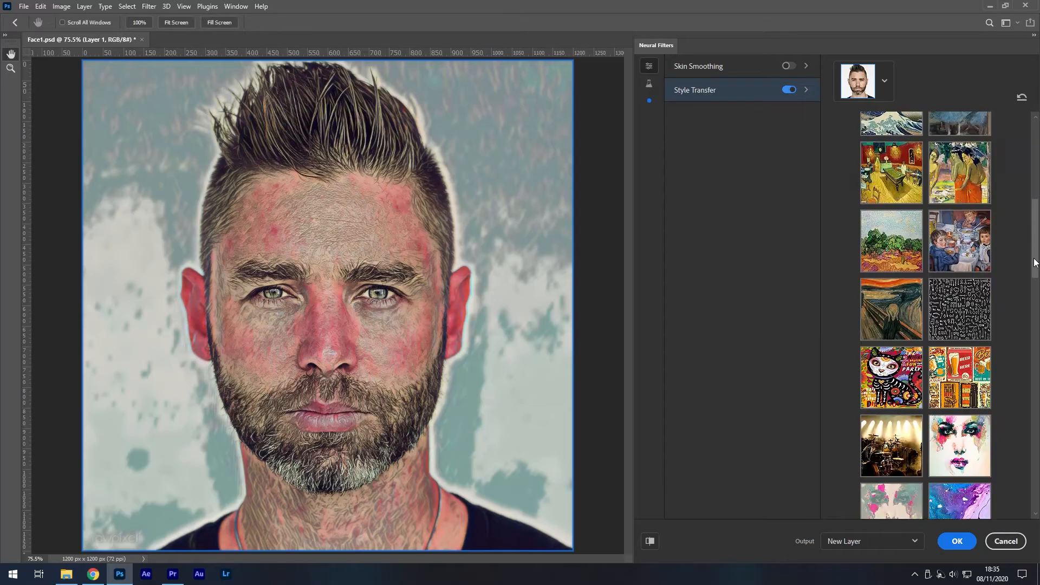
{"action": "scroll", "coordinate": [1035, 419], "scroll_direction": "down", "scroll_amount": 10}
{"action": "left_click_drag", "start_coordinate": [1034, 419], "coordinate": [1035, 499]}
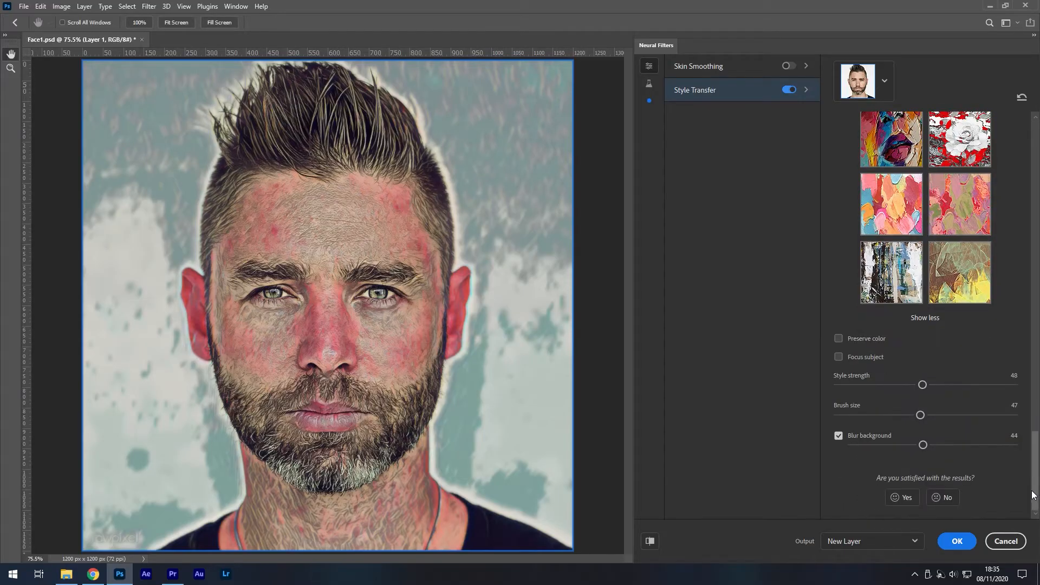
{"action": "left_click", "coordinate": [870, 340]}
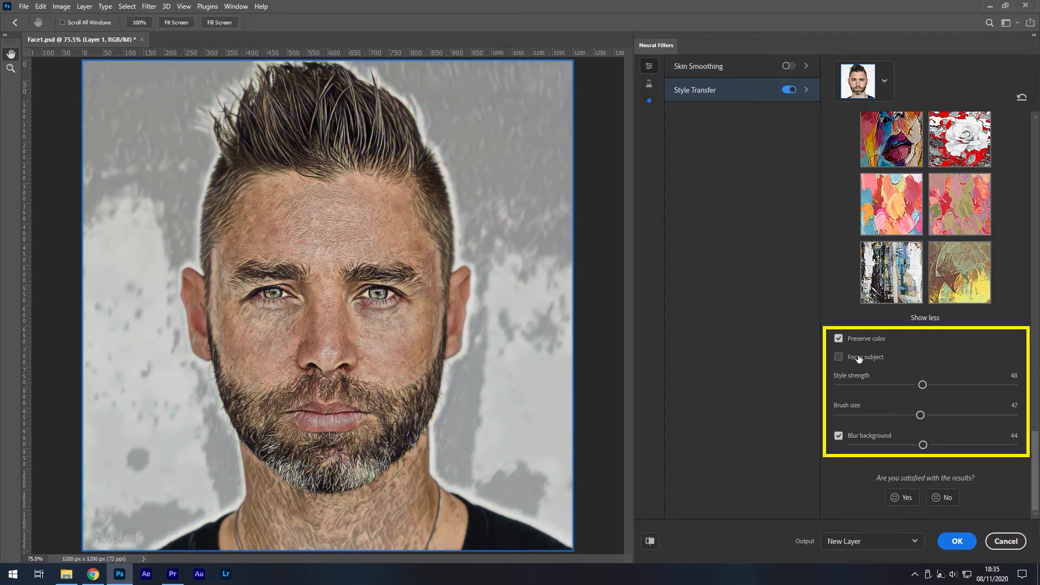
{"action": "left_click", "coordinate": [858, 358]}
{"action": "left_click", "coordinate": [978, 385]}
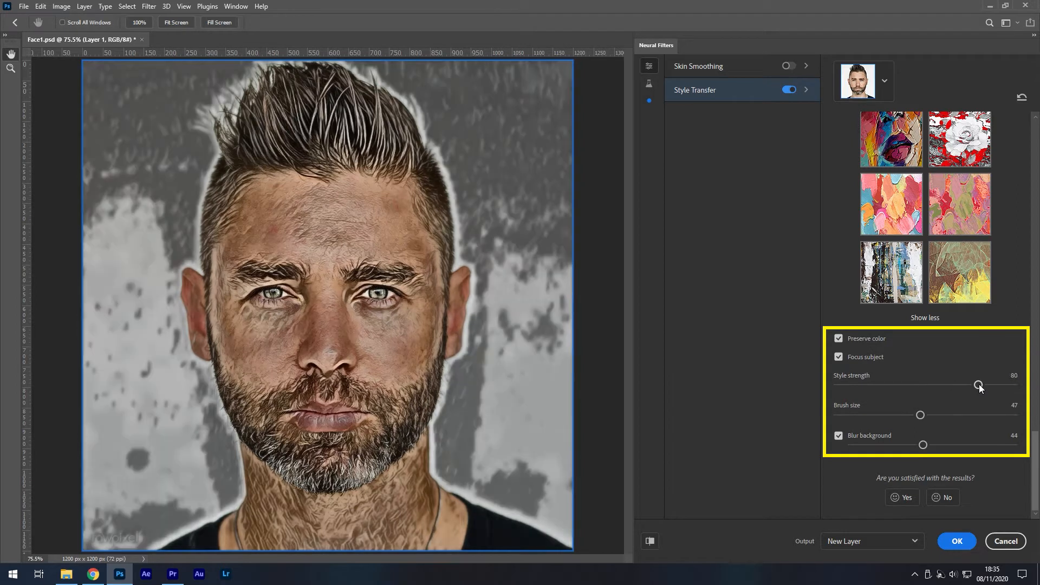
{"action": "mouse_move", "coordinate": [918, 414]}
{"action": "left_mouse_down"}
{"action": "mouse_move", "coordinate": [940, 415]}
{"action": "mouse_move", "coordinate": [964, 444]}
{"action": "mouse_move", "coordinate": [1019, 437]}
{"action": "left_mouse_up"}
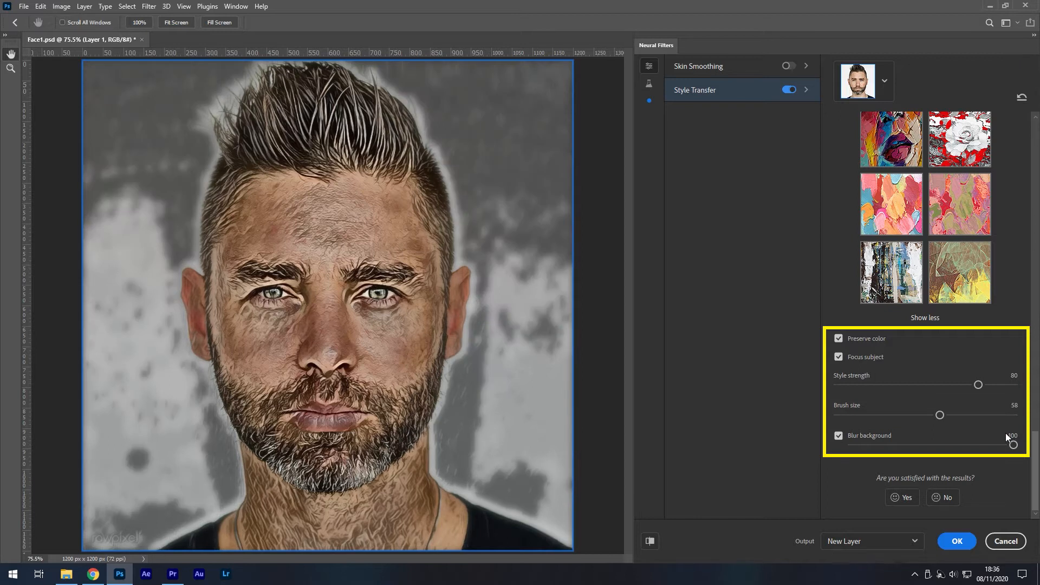
Turn off Style Transfer and enable the beta Smart Portrait filter with Facial age at 50.
{"action": "left_click", "coordinate": [788, 90]}
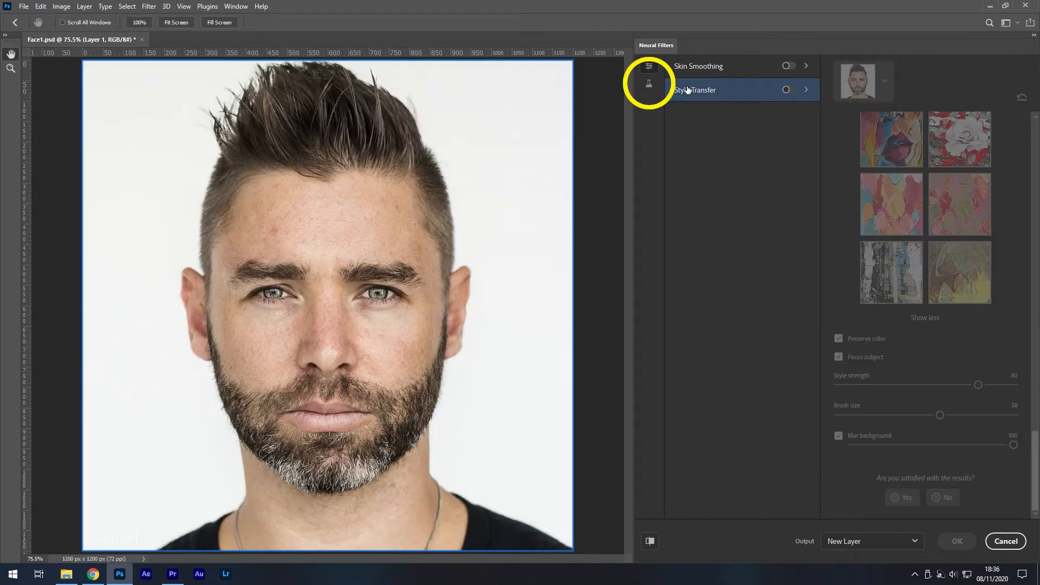
{"action": "left_click", "coordinate": [651, 88]}
{"action": "left_click", "coordinate": [788, 66]}
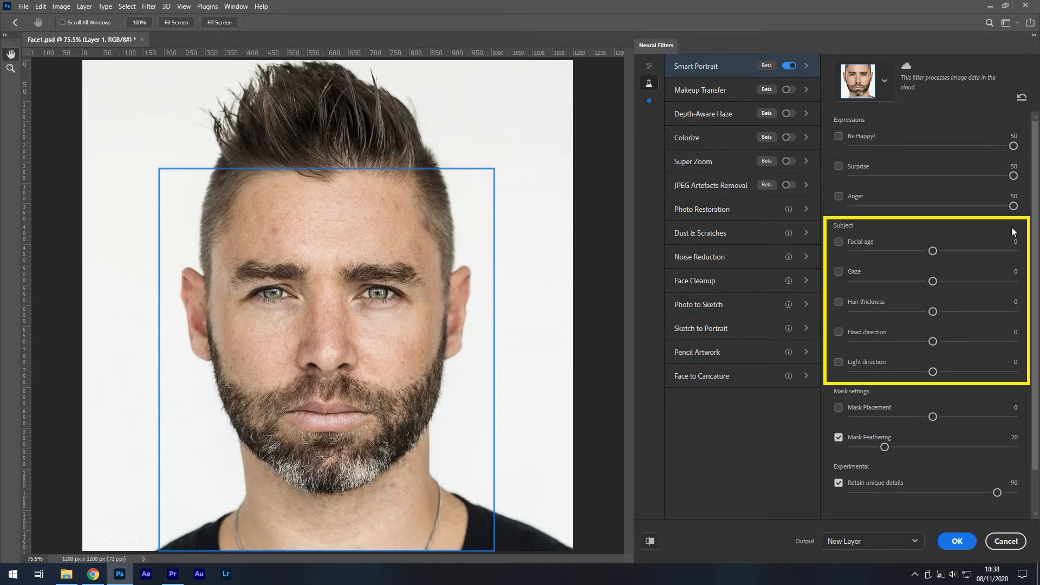
{"action": "left_click", "coordinate": [1011, 251]}
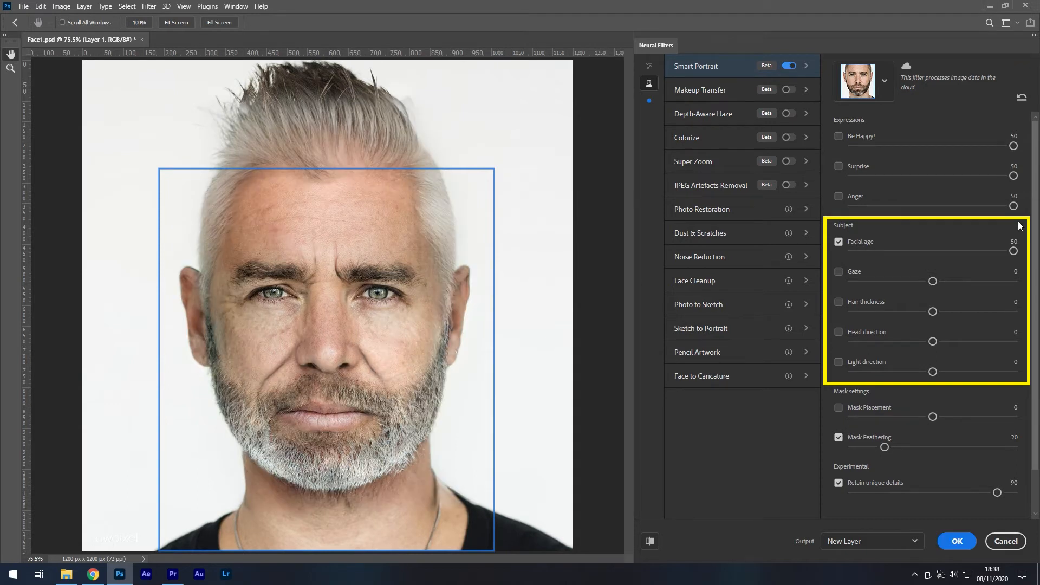
Test the Smart Portrait gaze and light direction both ways, leaving Gaze at 1 and Light direction at 33.
{"action": "left_click_drag", "start_coordinate": [932, 282], "coordinate": [855, 282]}
{"action": "left_click", "coordinate": [934, 282]}
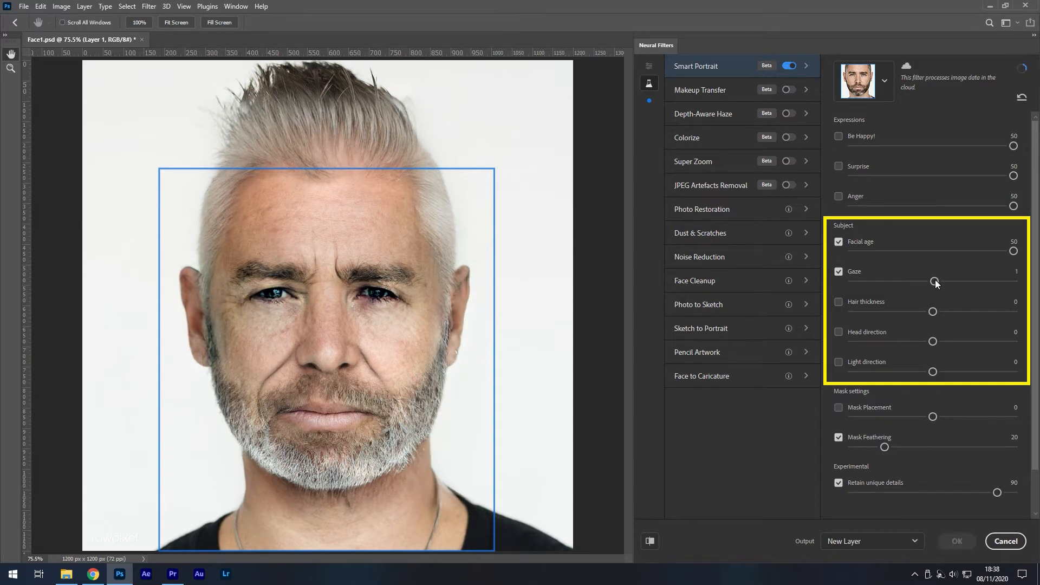
{"action": "left_click_drag", "start_coordinate": [932, 371], "coordinate": [860, 372]}
{"action": "left_click", "coordinate": [969, 372]}
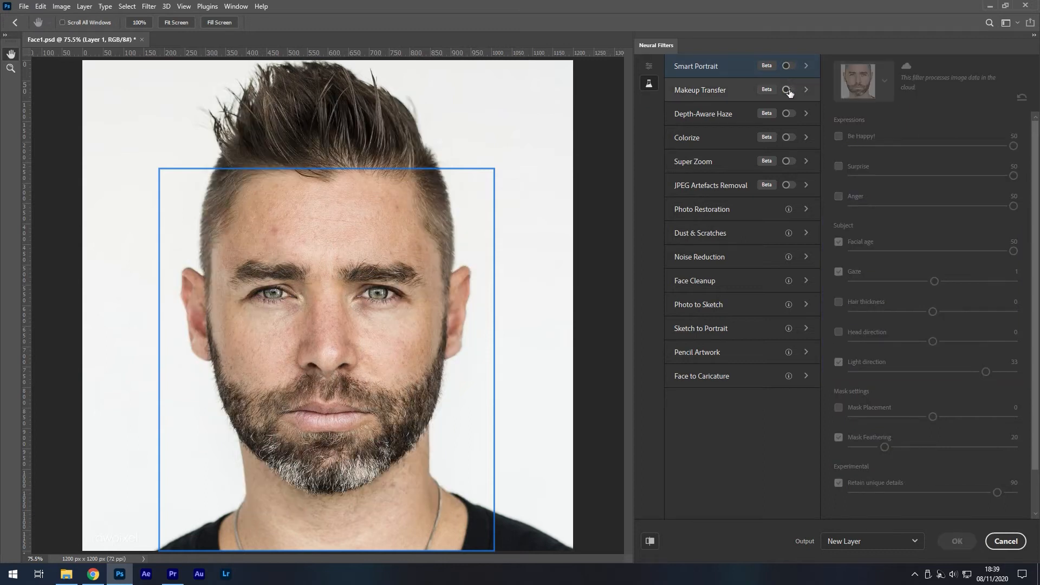
Enable Makeup Transfer and load the photo of the dark-haired woman with red lipstick as its reference image.
{"action": "left_click", "coordinate": [788, 90]}
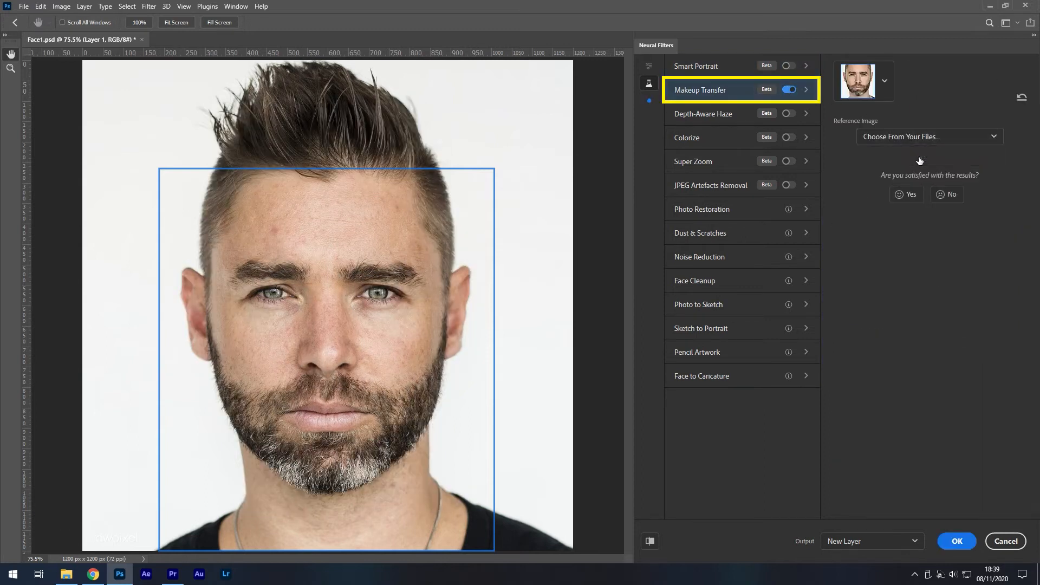
{"action": "left_click", "coordinate": [929, 136]}
{"action": "left_click", "coordinate": [45, 110]}
{"action": "left_click", "coordinate": [446, 258]}
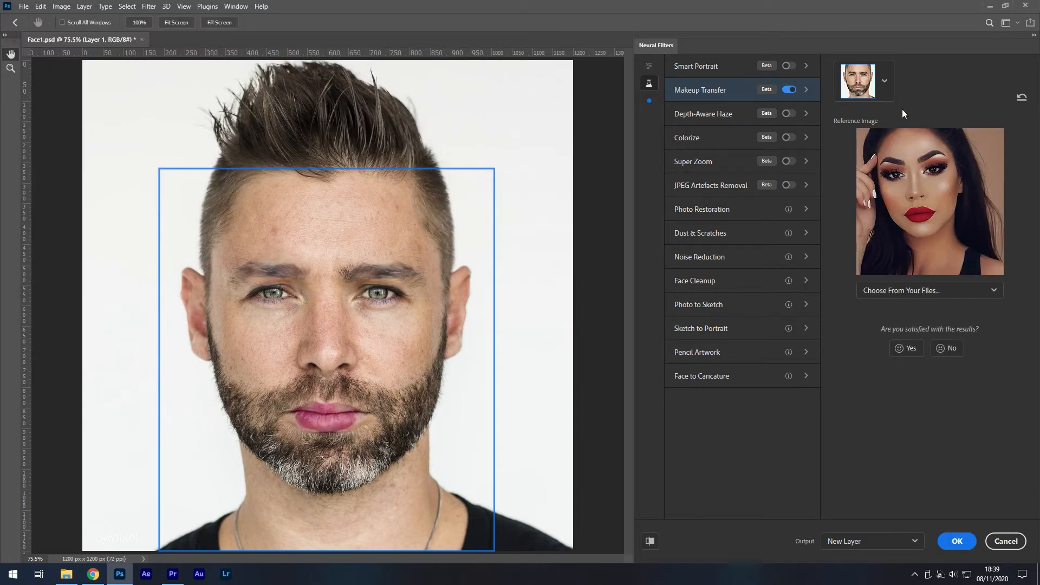
Switch from Makeup Transfer to Depth-Aware Haze and adjust the haze amount on the portrait.
{"action": "left_click", "coordinate": [789, 114]}
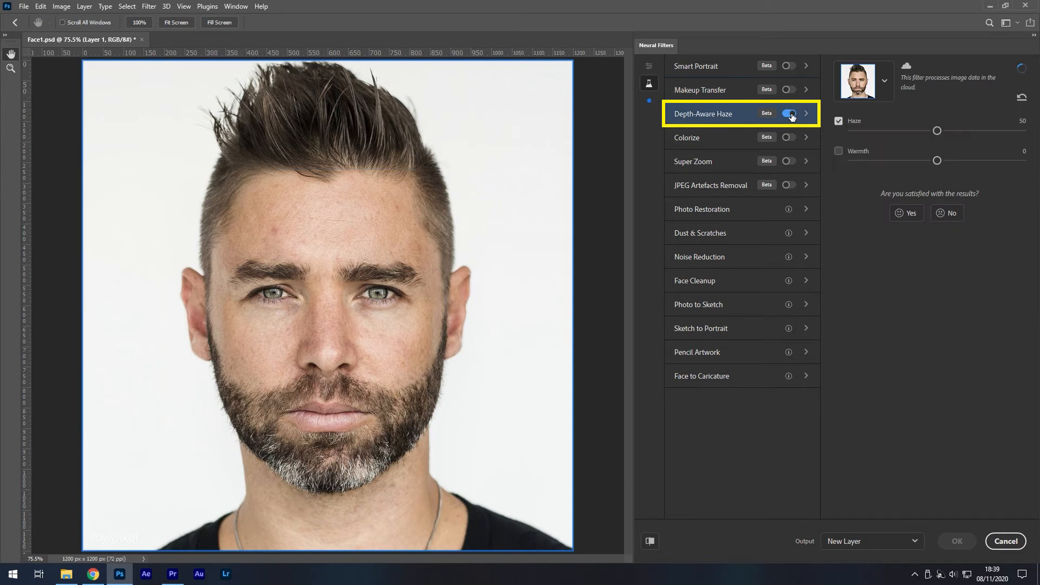
{"action": "mouse_move", "coordinate": [937, 130]}
{"action": "left_mouse_down"}
{"action": "mouse_move", "coordinate": [957, 131]}
{"action": "mouse_move", "coordinate": [957, 161]}
{"action": "mouse_move", "coordinate": [1023, 161]}
{"action": "mouse_move", "coordinate": [943, 133]}
{"action": "left_mouse_up"}
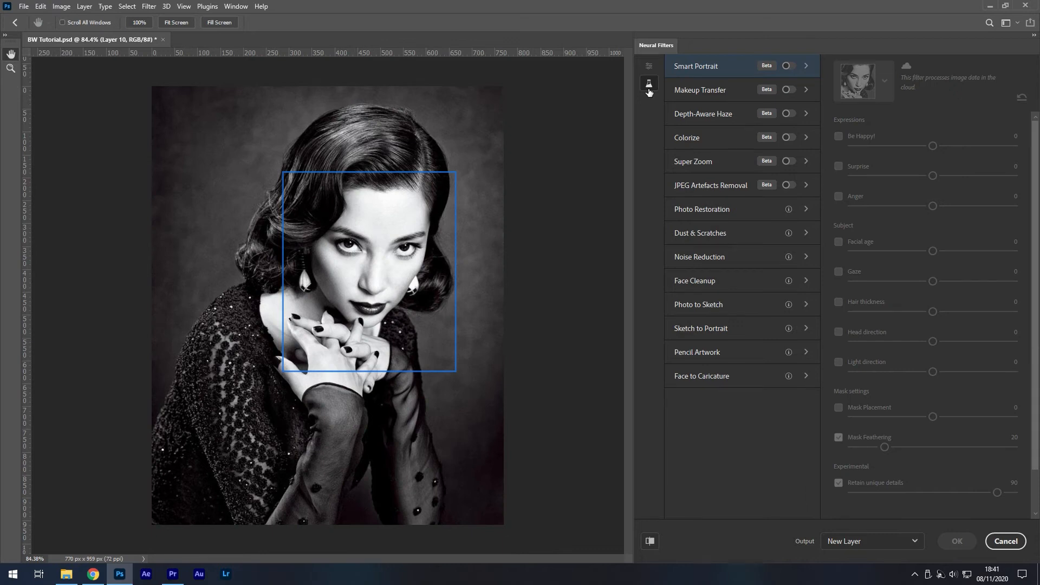
Enable the Colorize filter on the black-and-white portrait of the woman.
{"action": "left_click", "coordinate": [792, 138]}
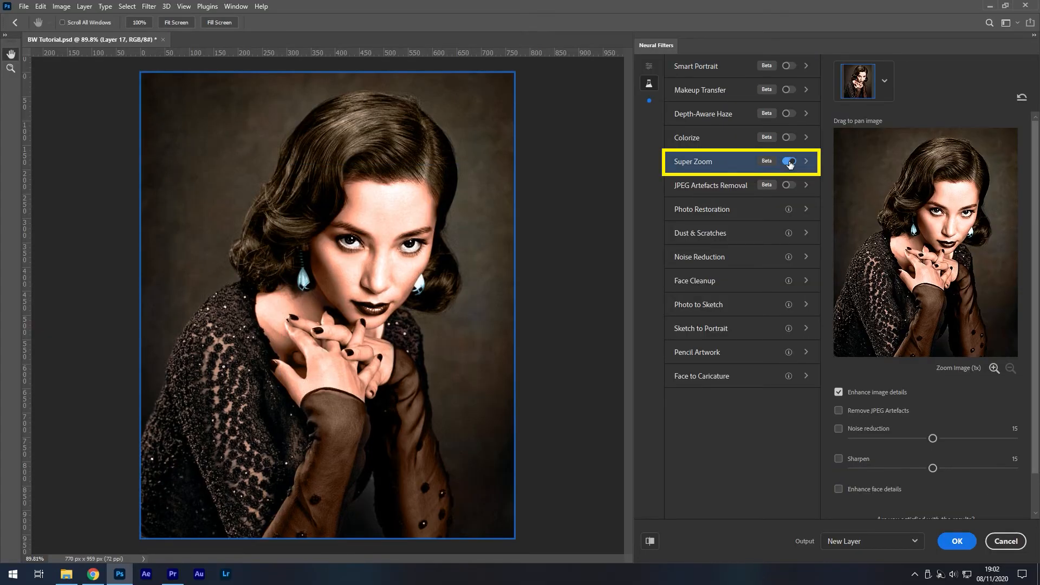
Super Zoom the colorized portrait to 2x on the face, enabling Remove JPEG Artefacts, Noise reduction, Sharpen and Enhance face details.
{"action": "left_click", "coordinate": [995, 368]}
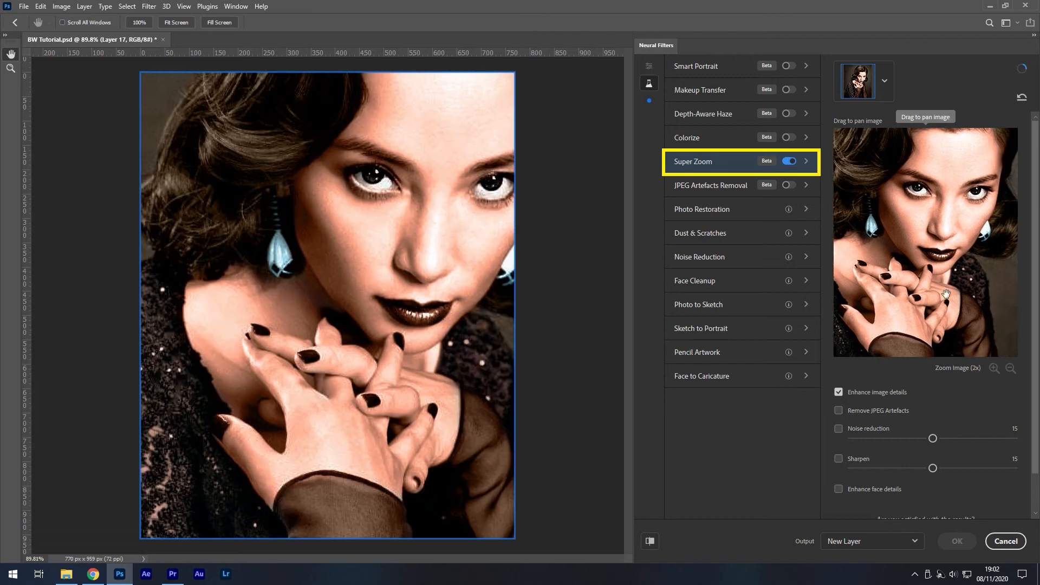
{"action": "left_click_drag", "start_coordinate": [946, 294], "coordinate": [942, 339]}
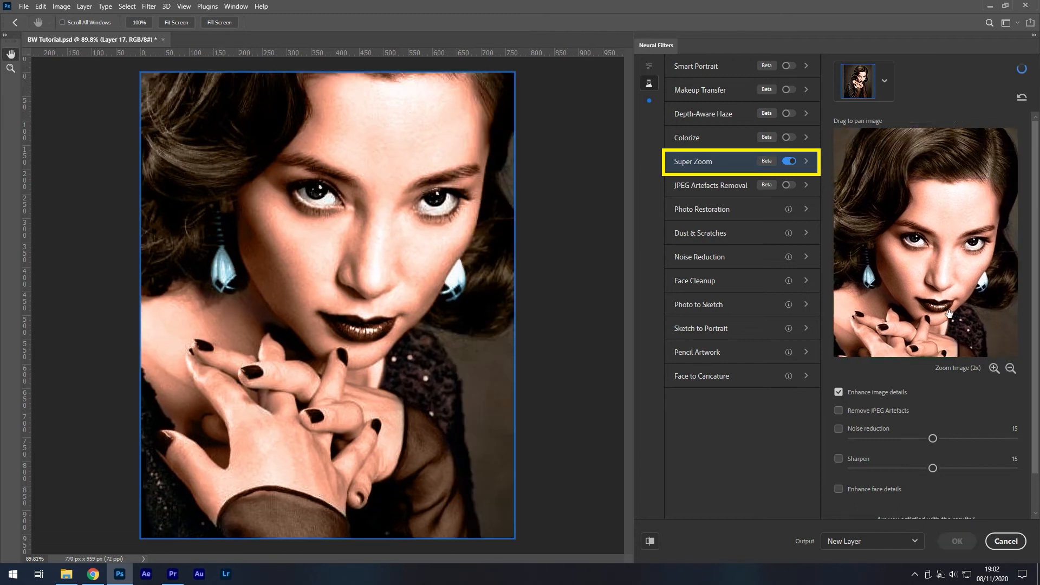
{"action": "left_click", "coordinate": [839, 411]}
{"action": "left_click", "coordinate": [839, 429]}
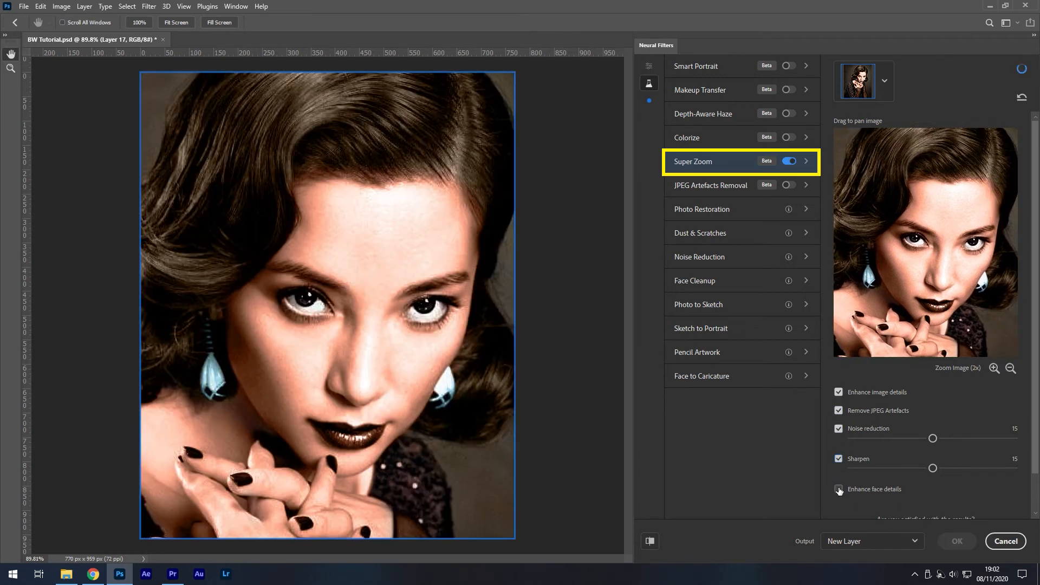
{"action": "left_click", "coordinate": [839, 459]}
{"action": "left_click", "coordinate": [839, 489]}
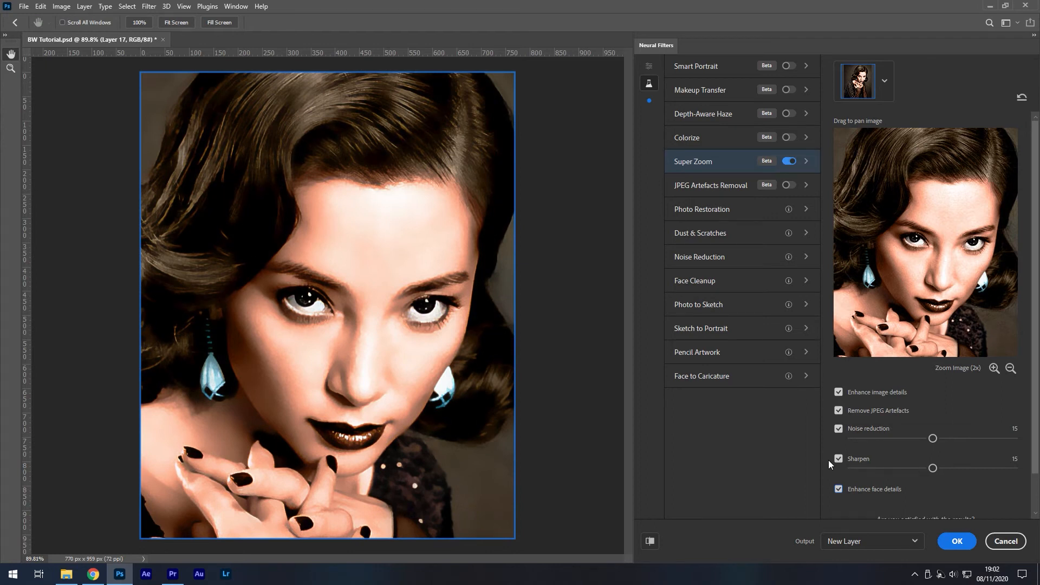
Switch from Super Zoom to JPEG Artefacts Removal and set its strength to Medium.
{"action": "left_click", "coordinate": [806, 183]}
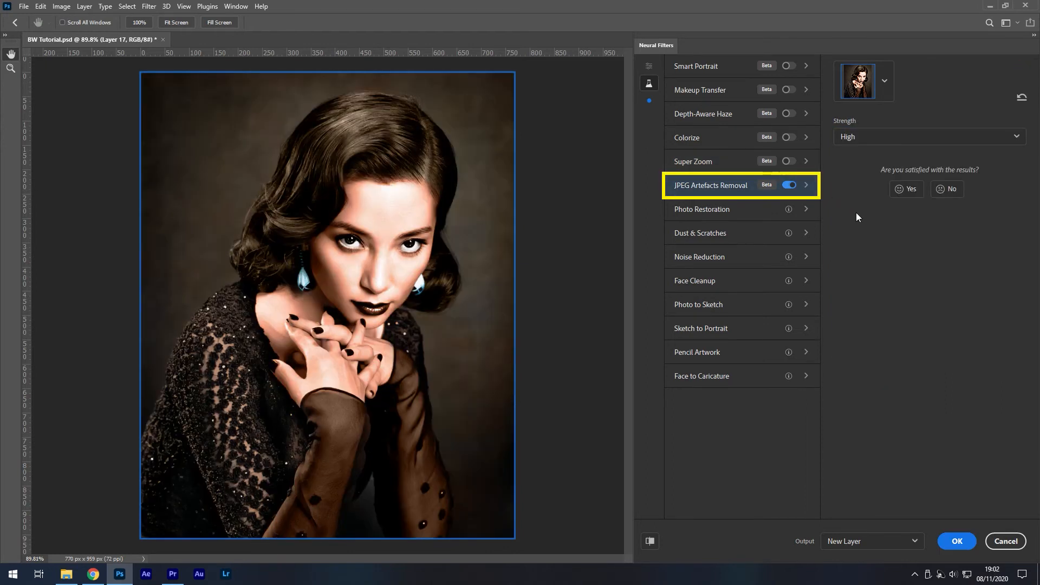
{"action": "left_click", "coordinate": [888, 138]}
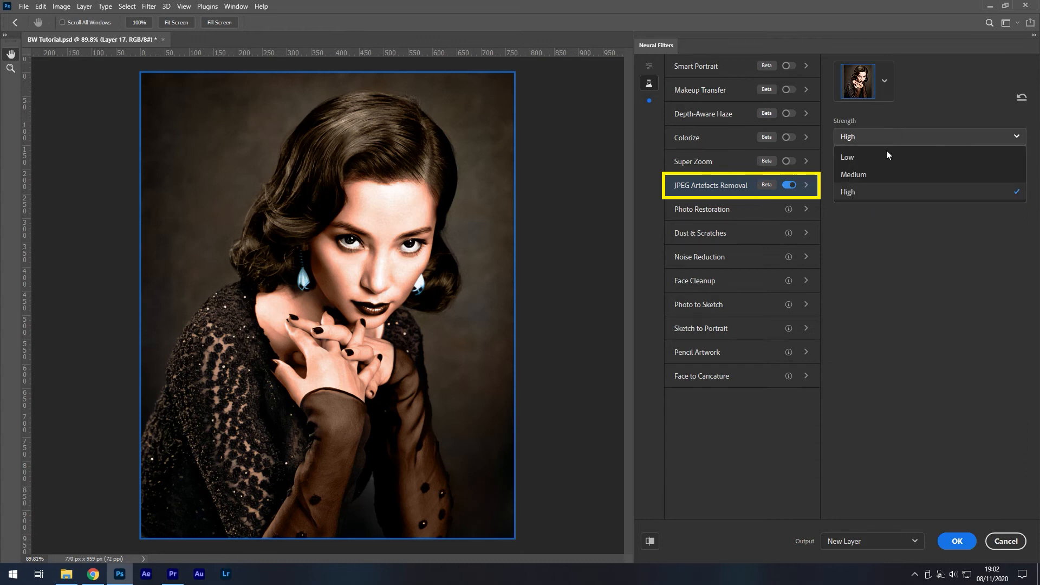
{"action": "key", "text": "Escape"}
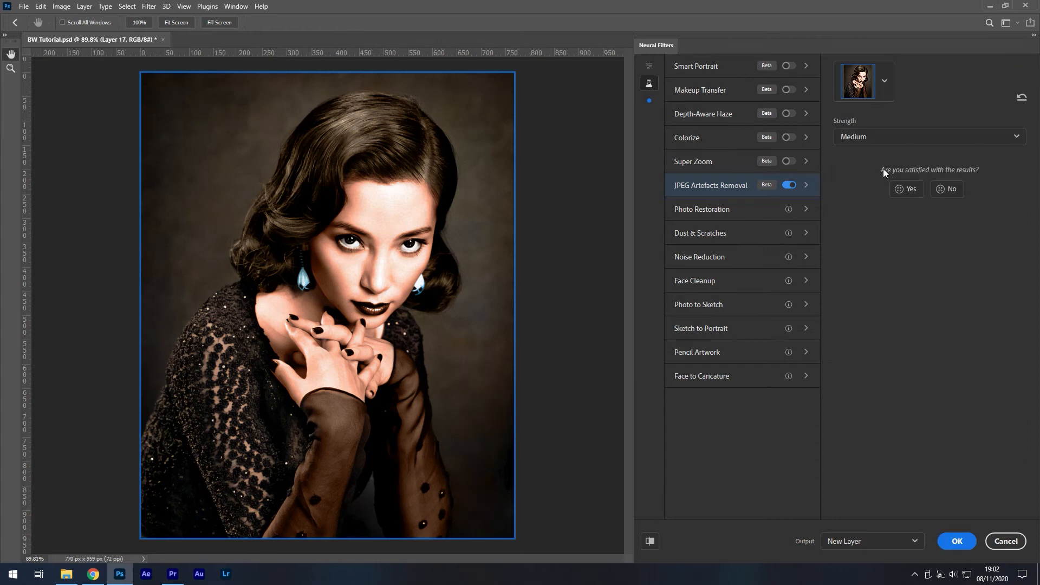